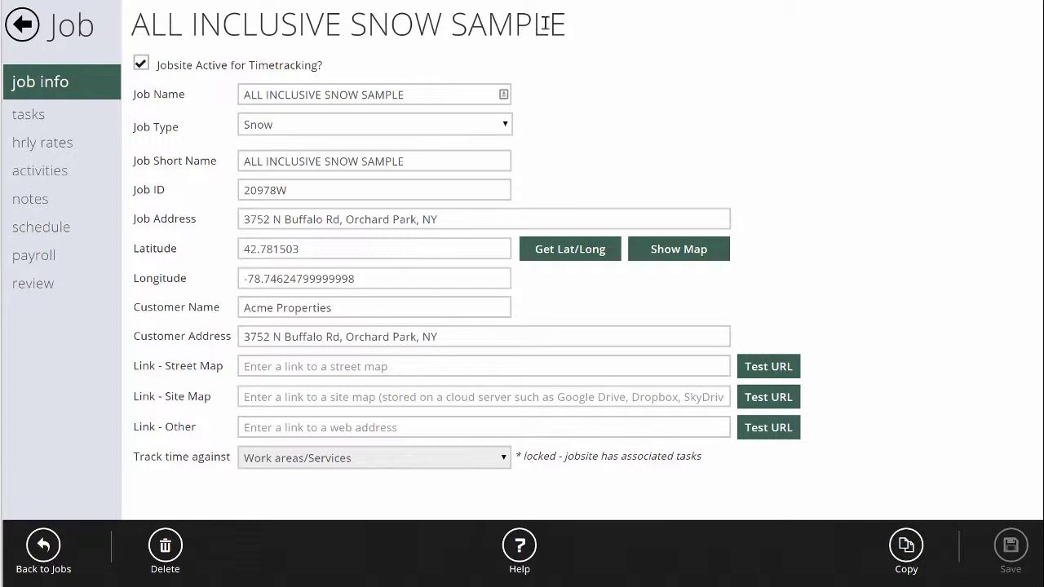
# Step: Show the ALL INCLUSIVE SNOW SAMPLE job's tasks, currently only Plow + Salt (4200.0 Snow + Ice)
pyautogui.click(39, 130)
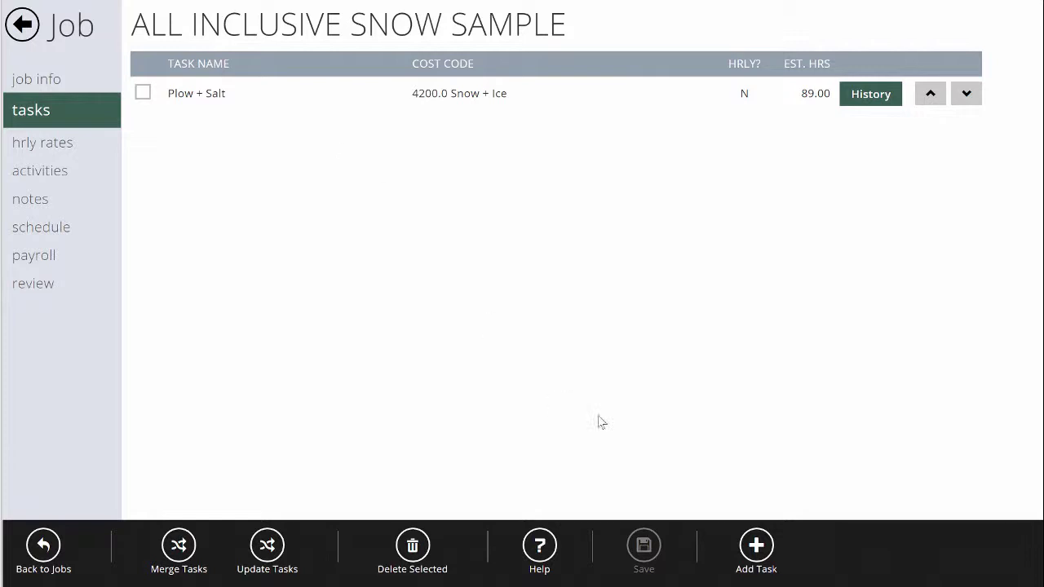
# Step: Add a Walks task coded 4200.0 Snow + Ice, then view the job's hourly rates
pyautogui.click(775, 538)
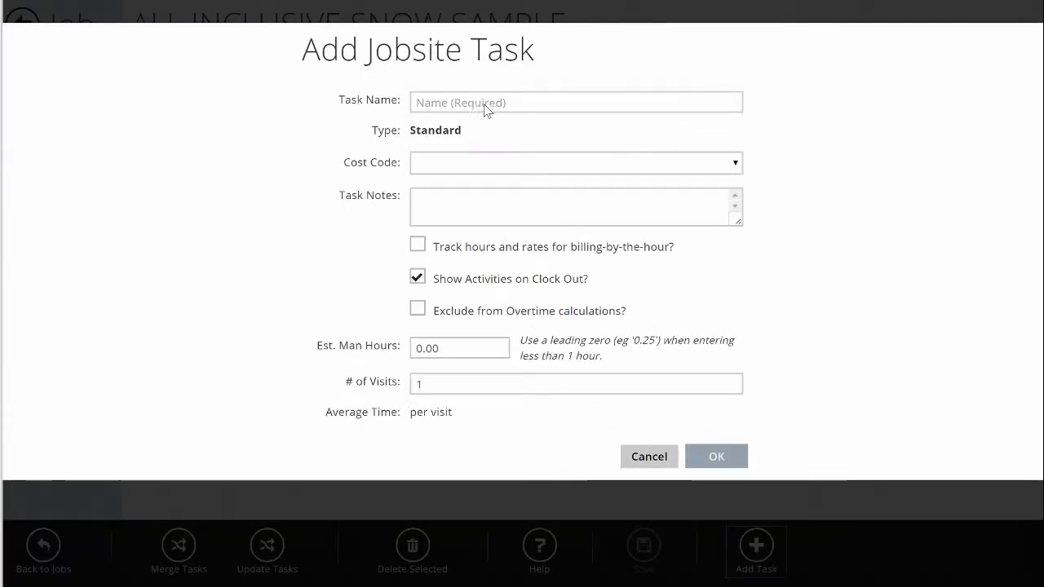
pyautogui.click(488, 109)
pyautogui.write('Walks')
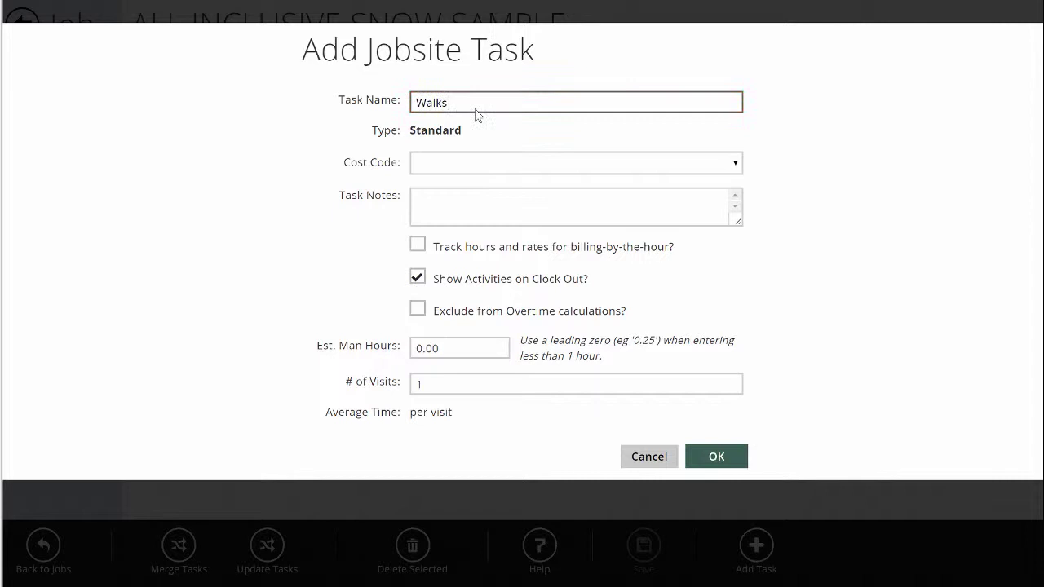
pyautogui.click(477, 166)
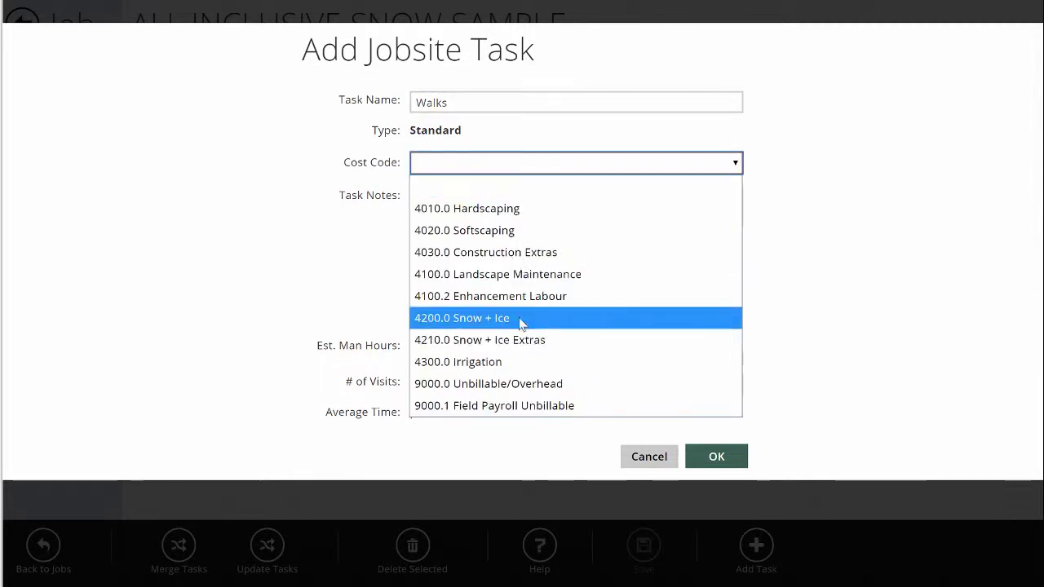
pyautogui.click(522, 319)
pyautogui.click(718, 457)
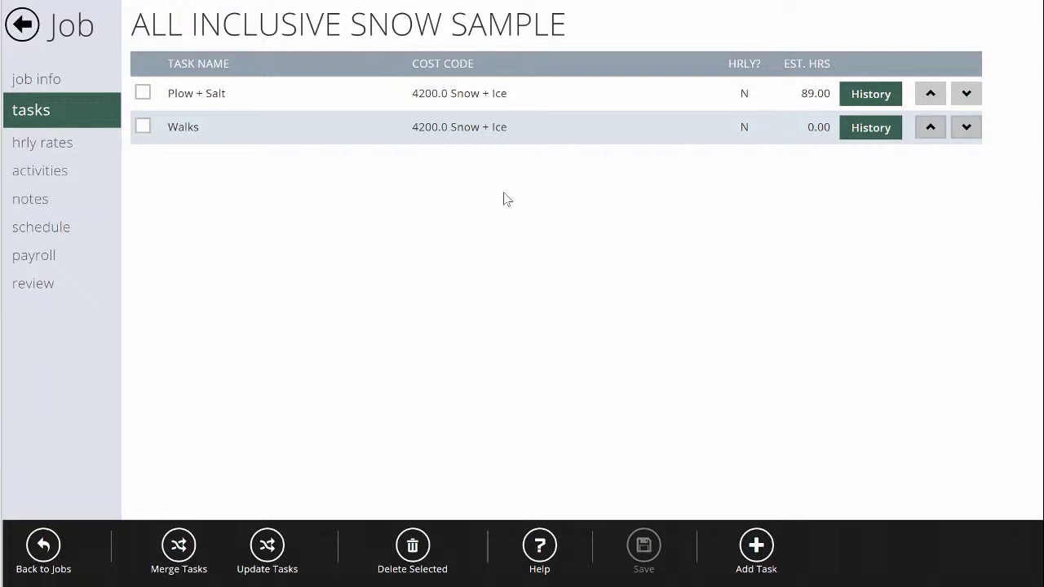
pyautogui.click(38, 144)
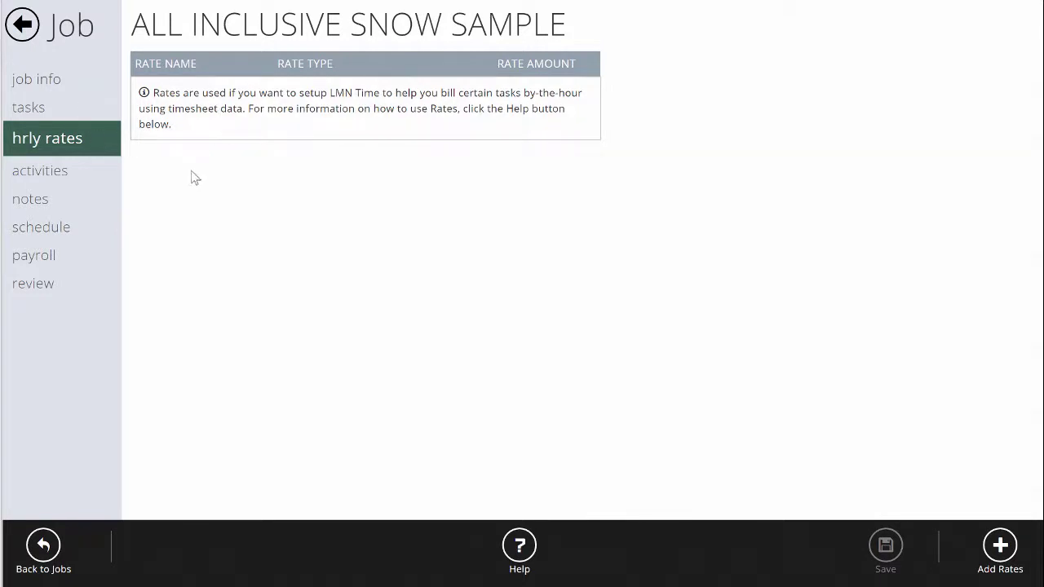
# Step: Switch to the ALL INCLUSIVE SNOW SAMPLE job's empty activities page
pyautogui.click(61, 181)
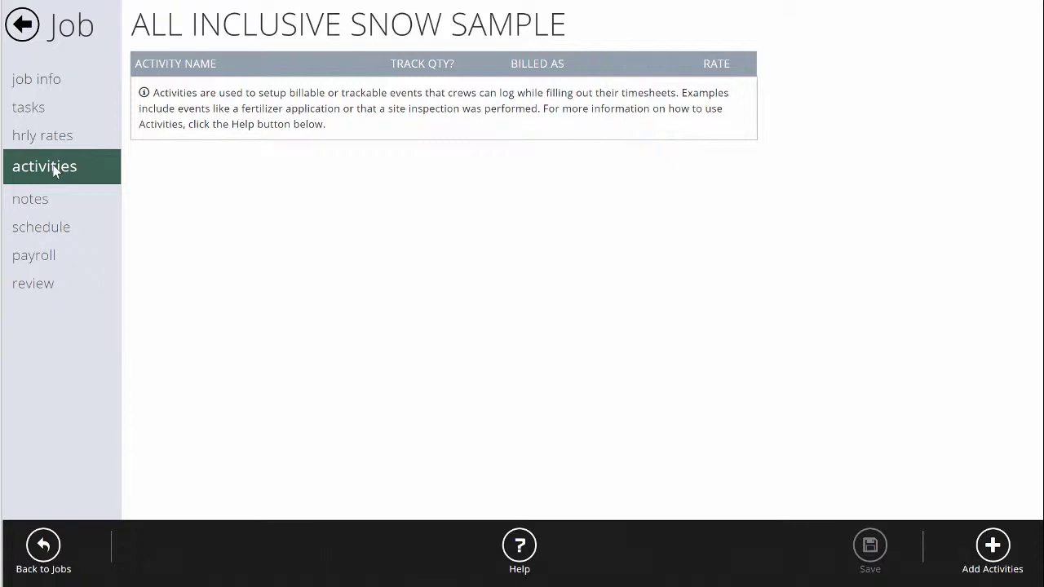
# Step: In Add Activities, tick Salting (Lots) [App] and Salting (Walks), unticking Track Qty for Lots
pyautogui.click(1000, 548)
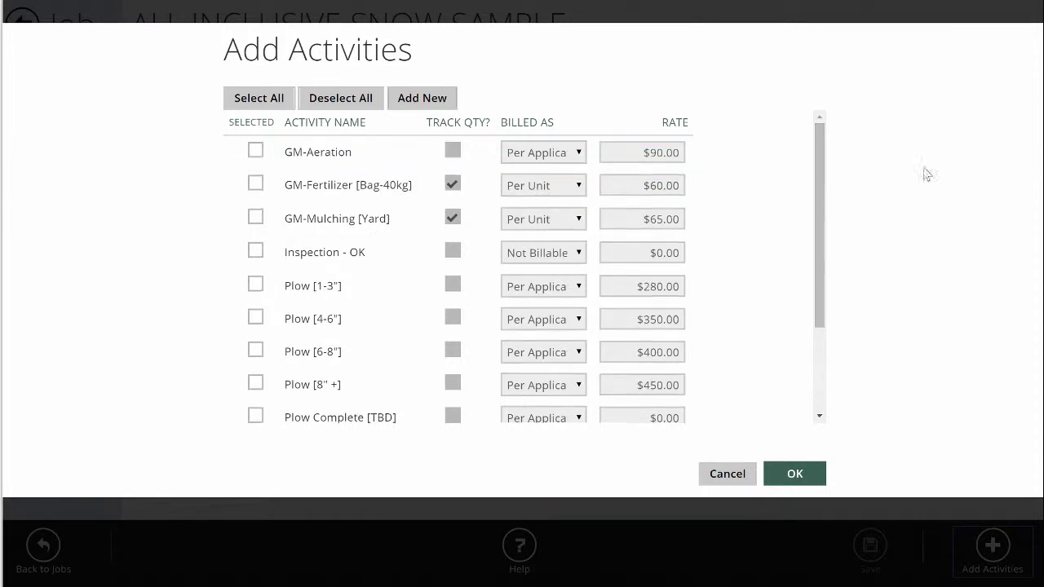
pyautogui.moveTo(824, 173); pyautogui.dragTo(835, 287)
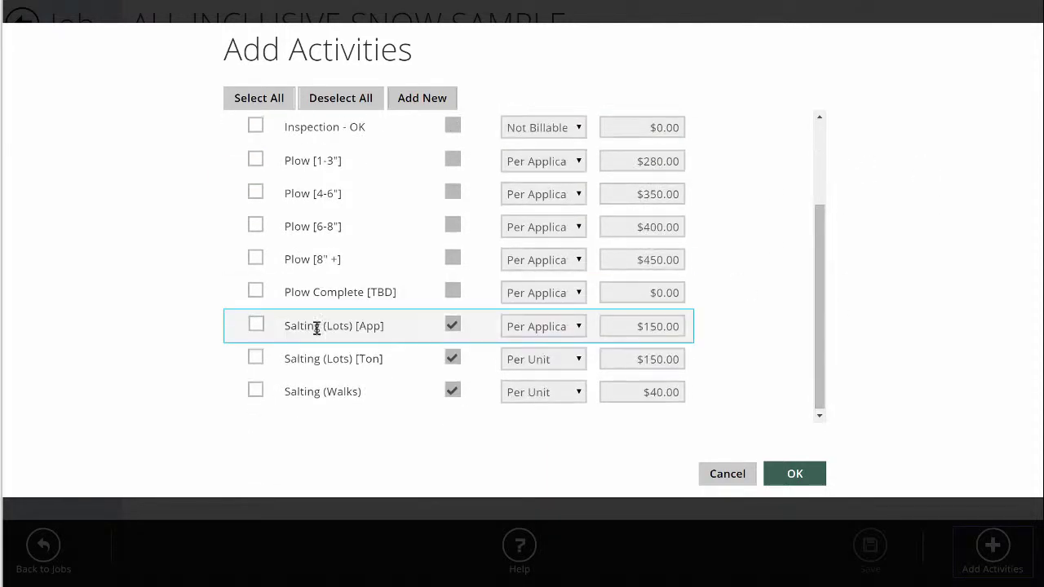
pyautogui.click(256, 328)
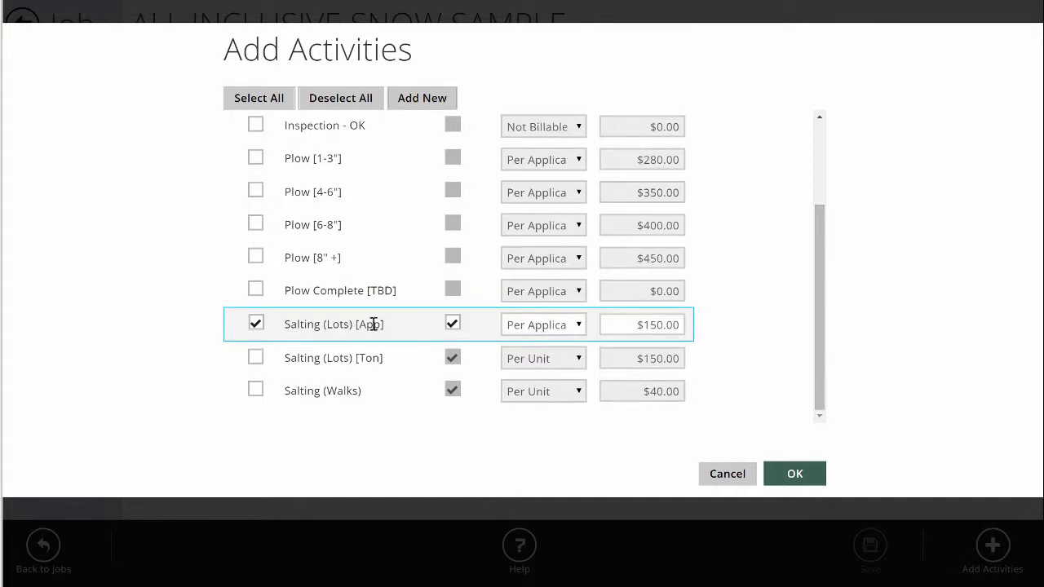
pyautogui.click(256, 393)
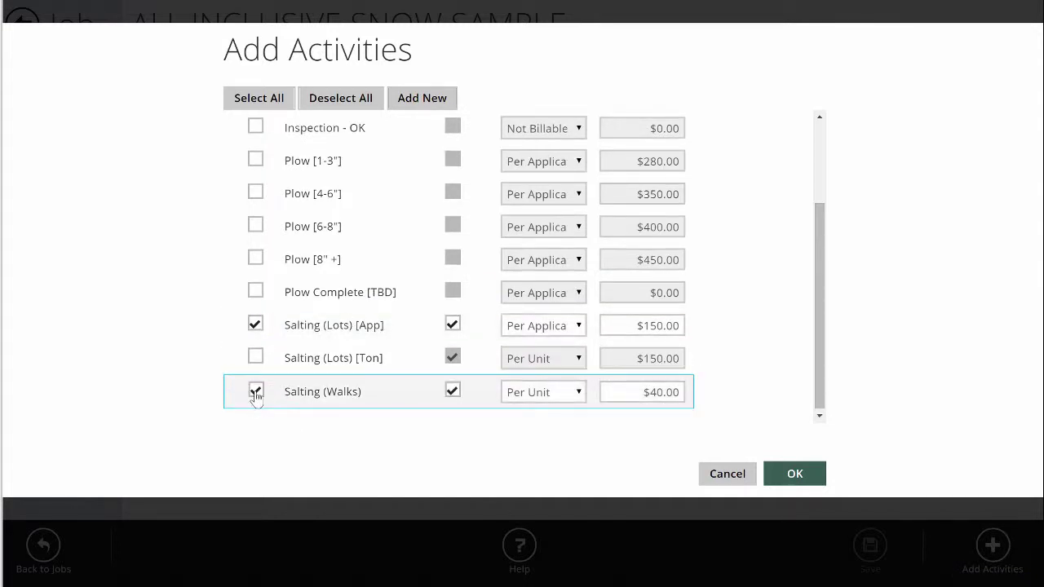
pyautogui.click(452, 327)
# Step: Re-enable Track Qty for Lots, set both salting activities to Not Billable, and add them
pyautogui.click(453, 326)
pyautogui.click(530, 328)
pyautogui.click(536, 351)
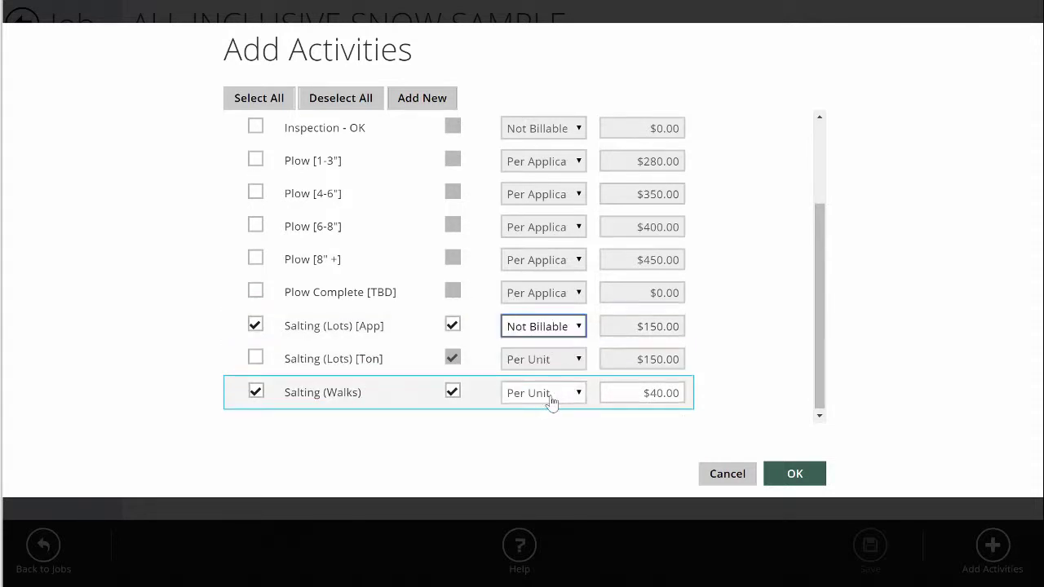
pyautogui.click(547, 393)
pyautogui.click(556, 414)
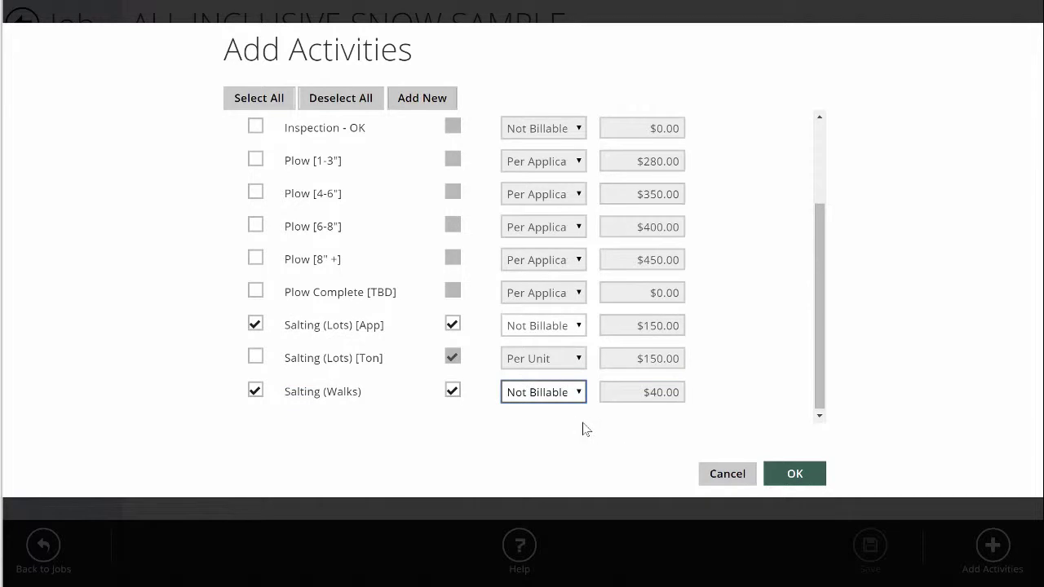
pyautogui.click(794, 477)
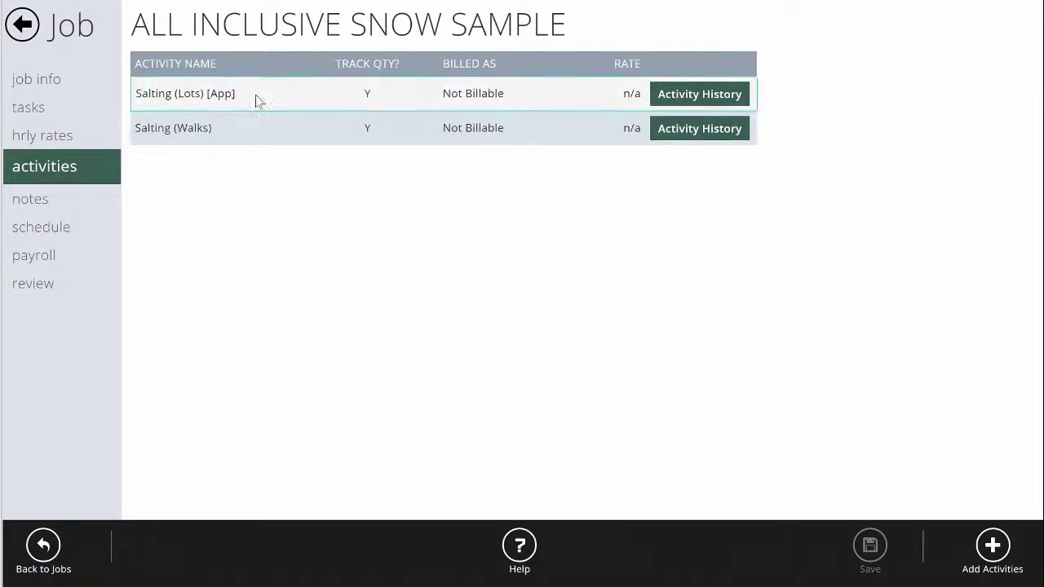
# Step: Start a new time entry for the job, leaving the second employee out of clock-in
pyautogui.click(241, 136)
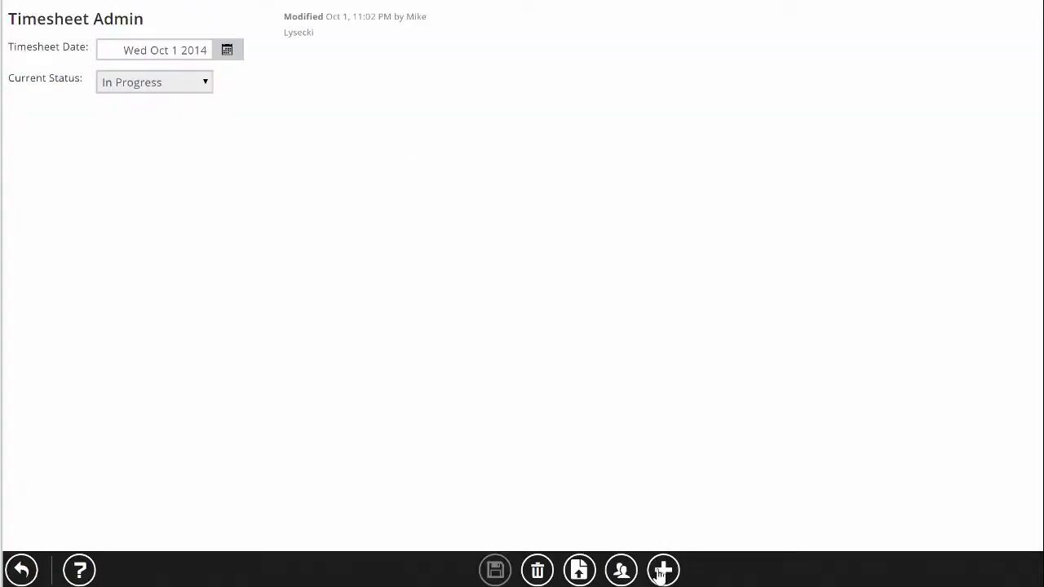
pyautogui.click(662, 571)
pyautogui.click(481, 170)
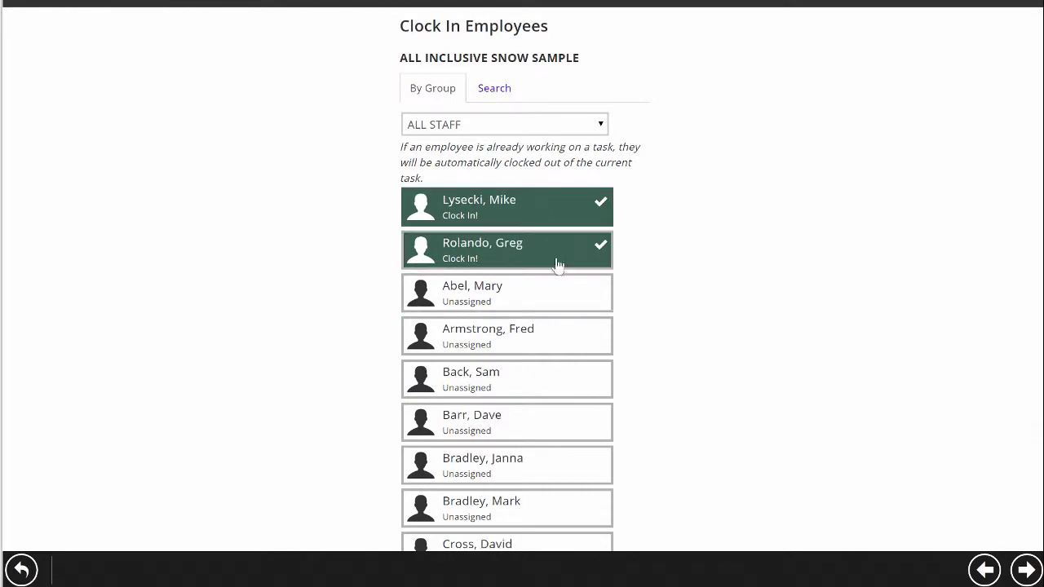
pyautogui.click(557, 261)
pyautogui.click(1026, 569)
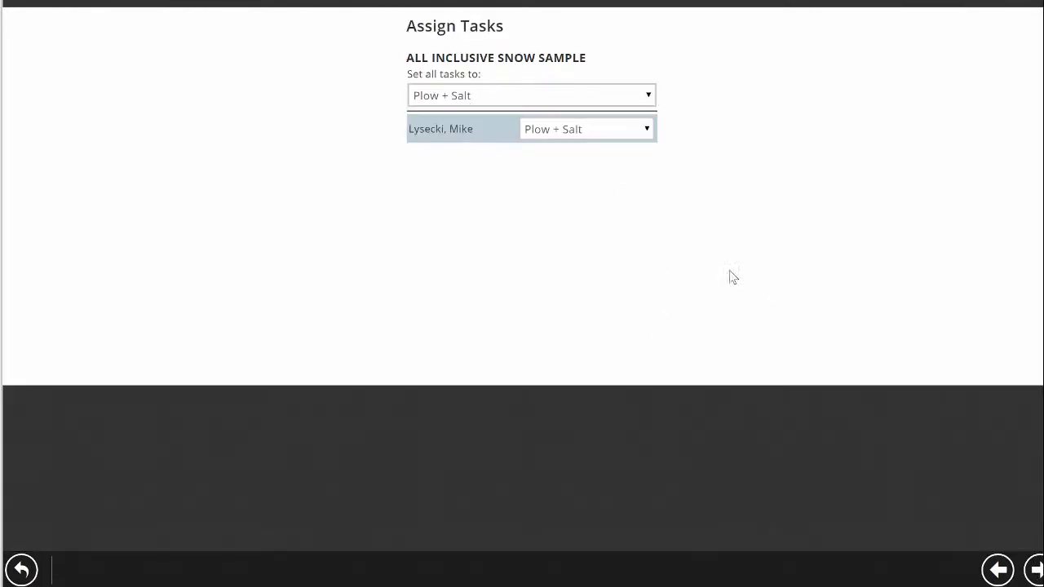
# Step: Assign Plow + Salt to all employees and clock in at the automatic start time
pyautogui.click(573, 107)
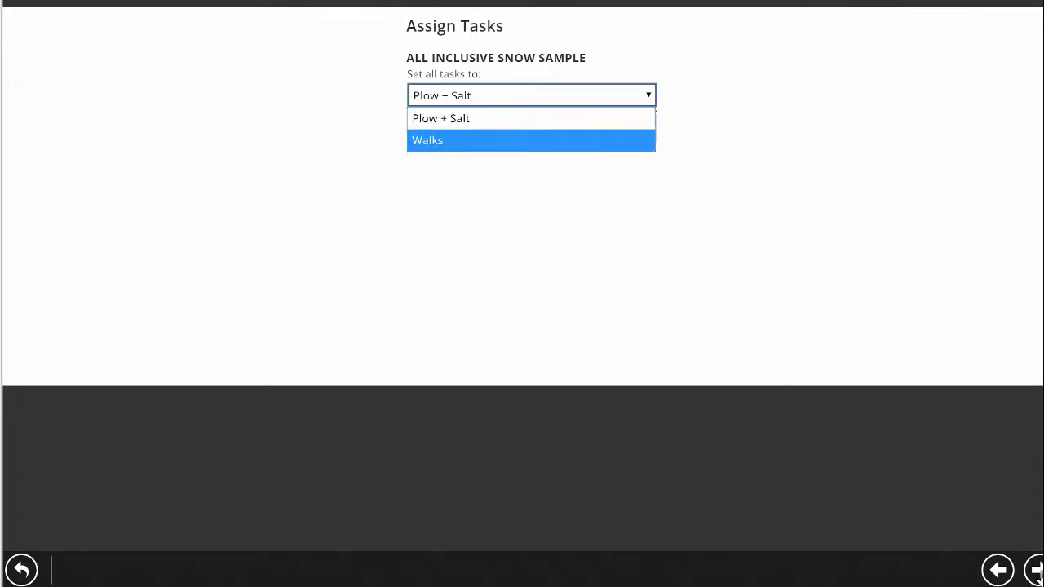
pyautogui.click(481, 118)
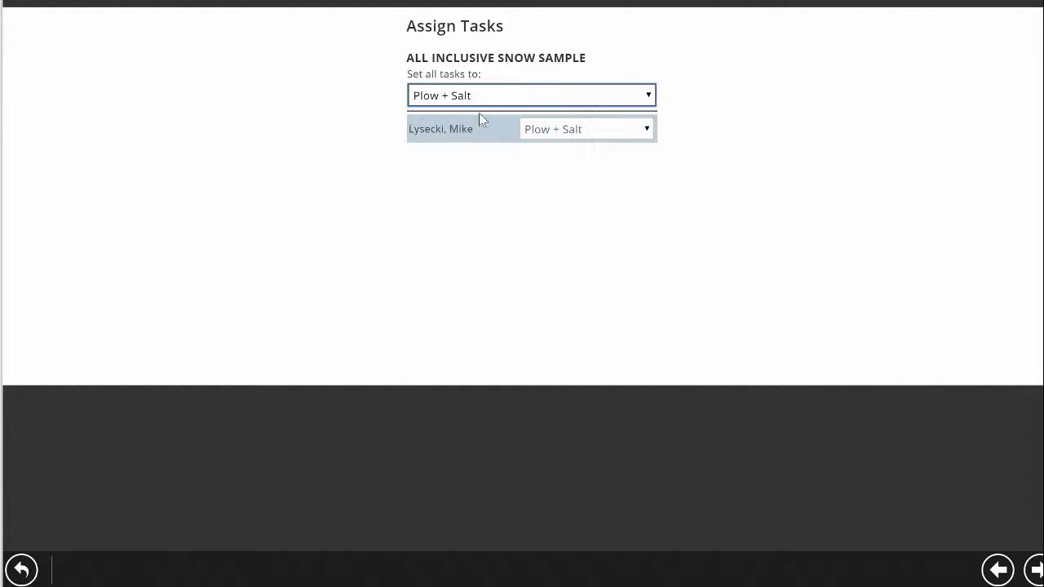
pyautogui.click(1035, 570)
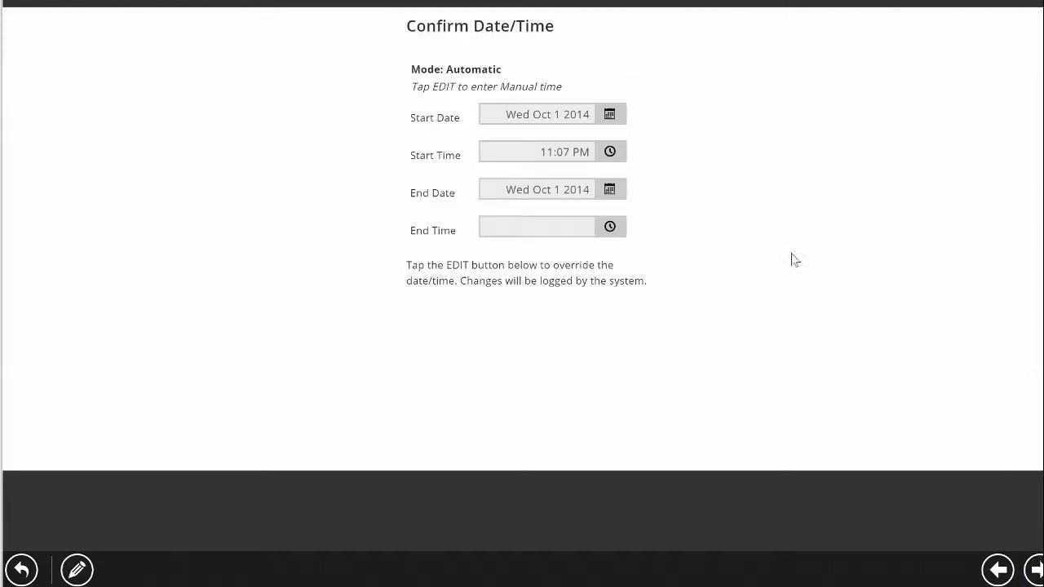
pyautogui.click(1034, 570)
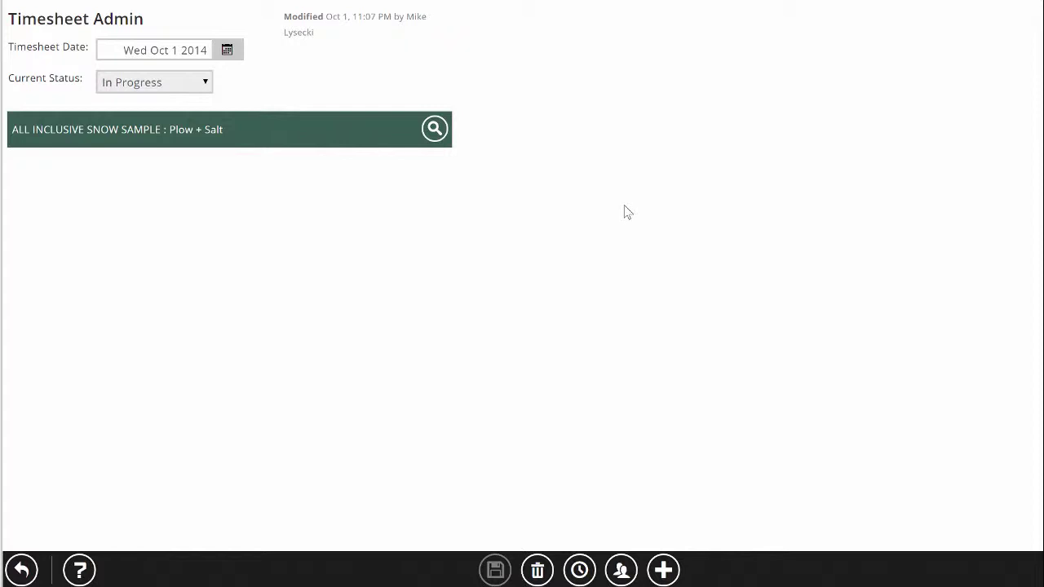
pyautogui.click(663, 569)
pyautogui.click(492, 169)
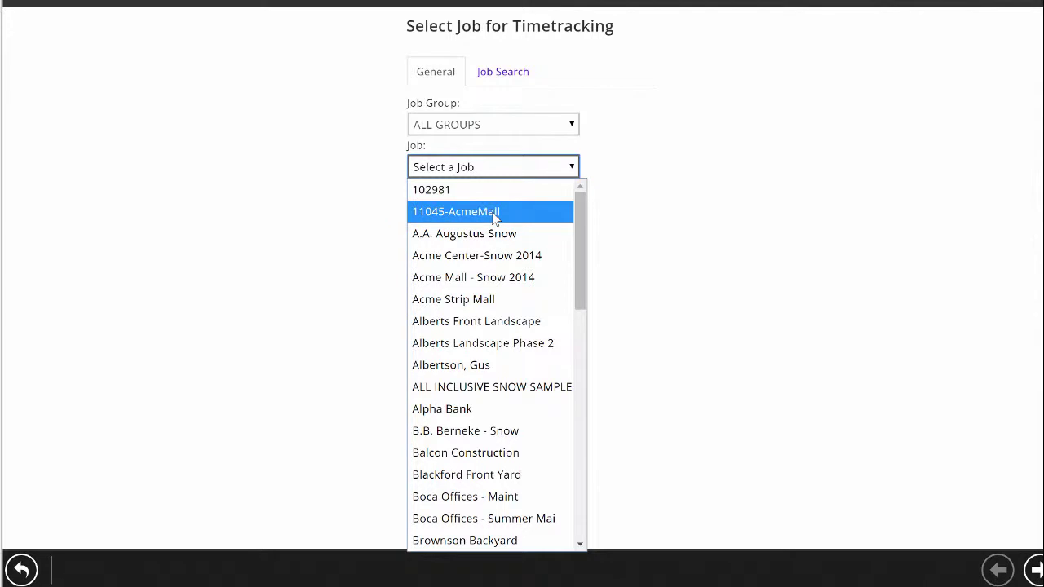
pyautogui.click(504, 236)
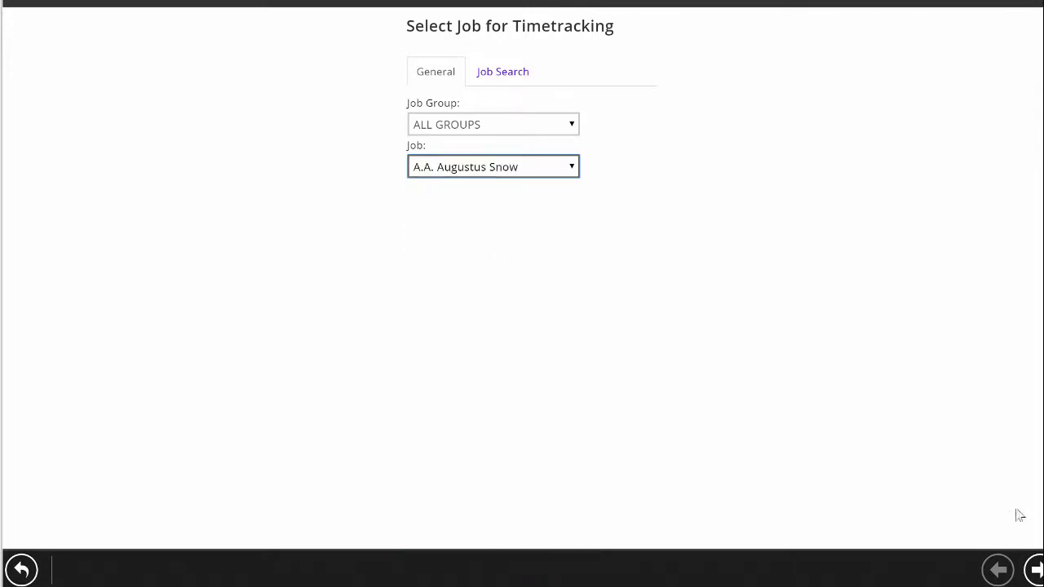
pyautogui.click(1034, 569)
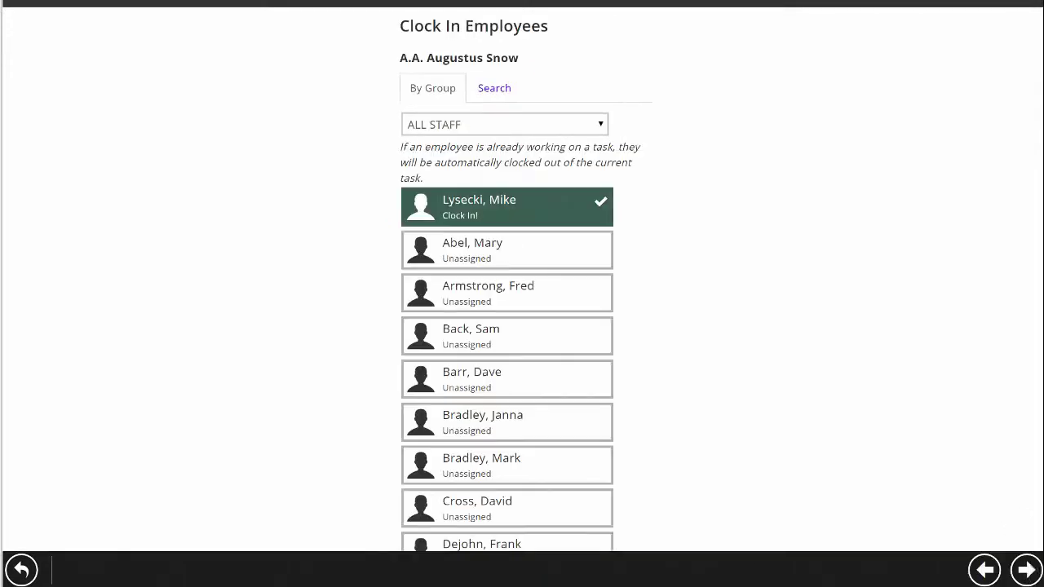
pyautogui.click(1019, 569)
pyautogui.click(1028, 570)
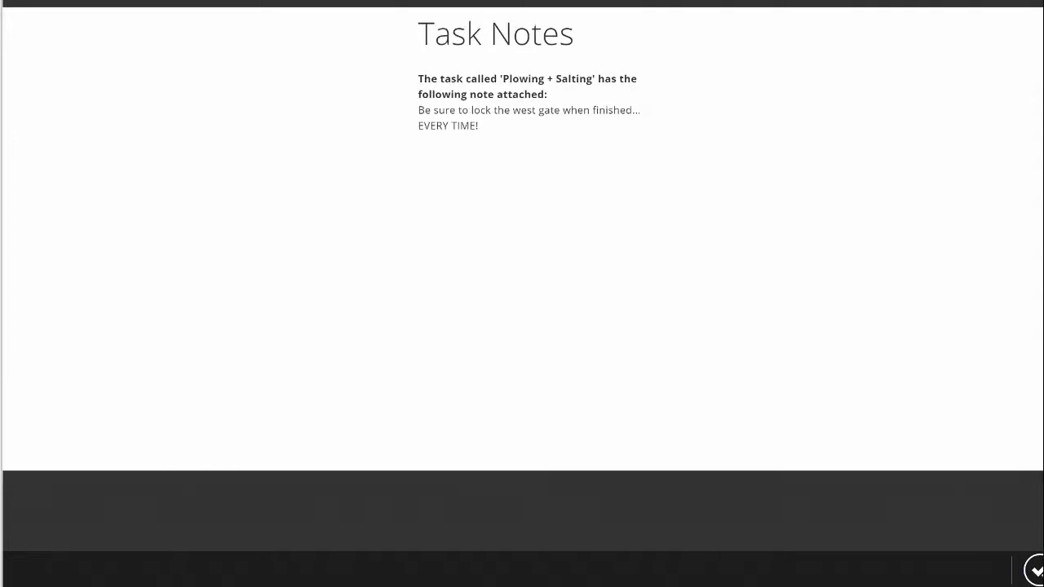
pyautogui.click(1034, 570)
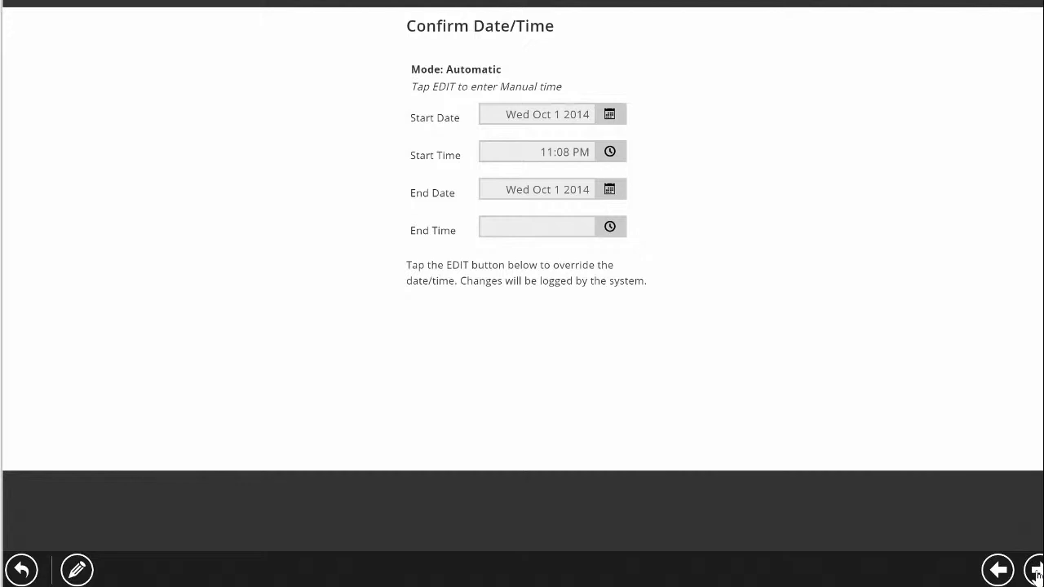
pyautogui.click(1035, 571)
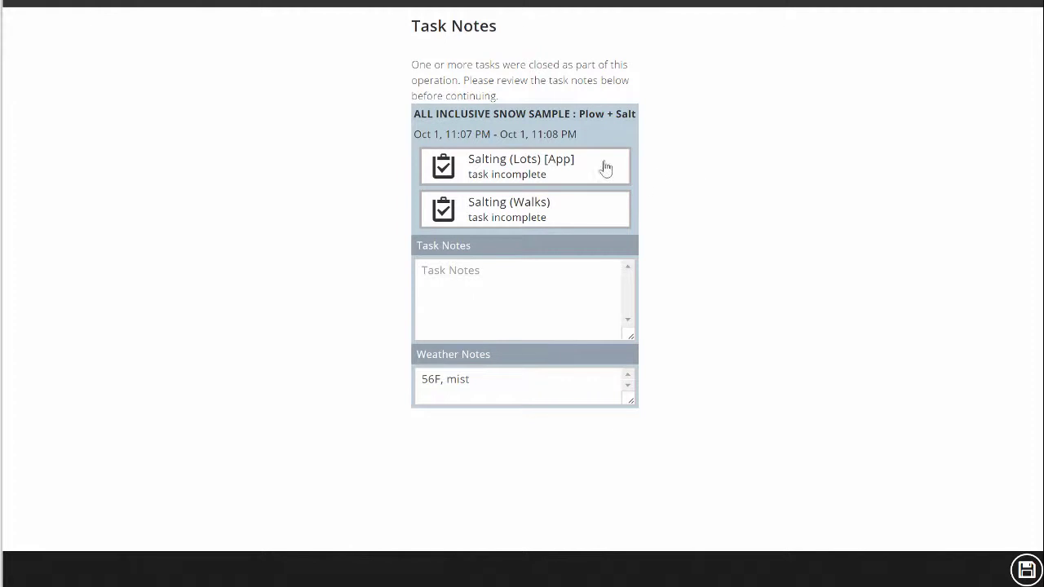
# Step: Mark both salting activities done with quantities 0.5 (Lots) and 2.5 (Walks)
pyautogui.click(552, 177)
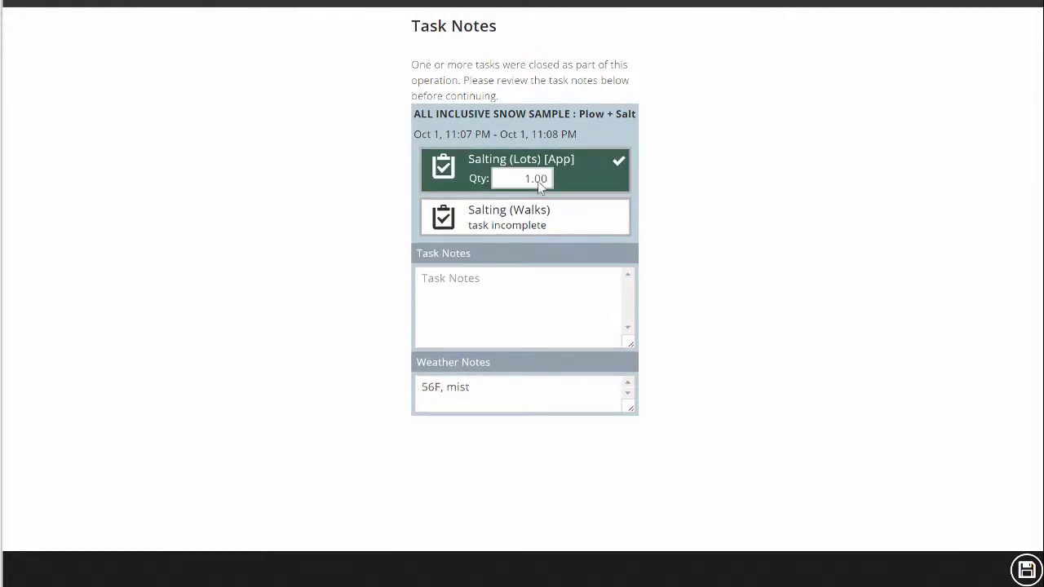
pyautogui.moveTo(523, 184); pyautogui.dragTo(581, 188)
pyautogui.write('0.5')
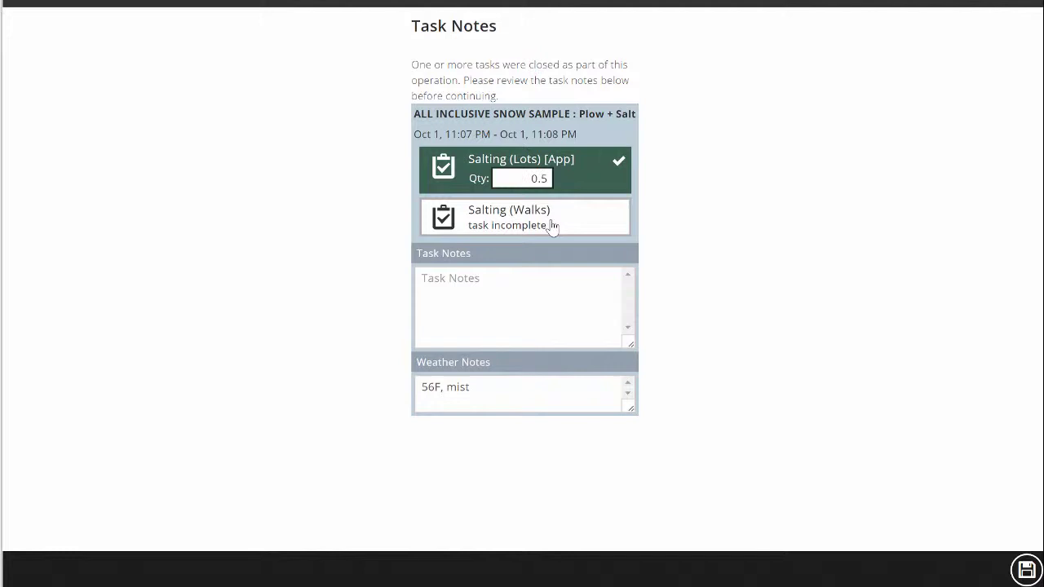
pyautogui.click(552, 227)
pyautogui.click(518, 234)
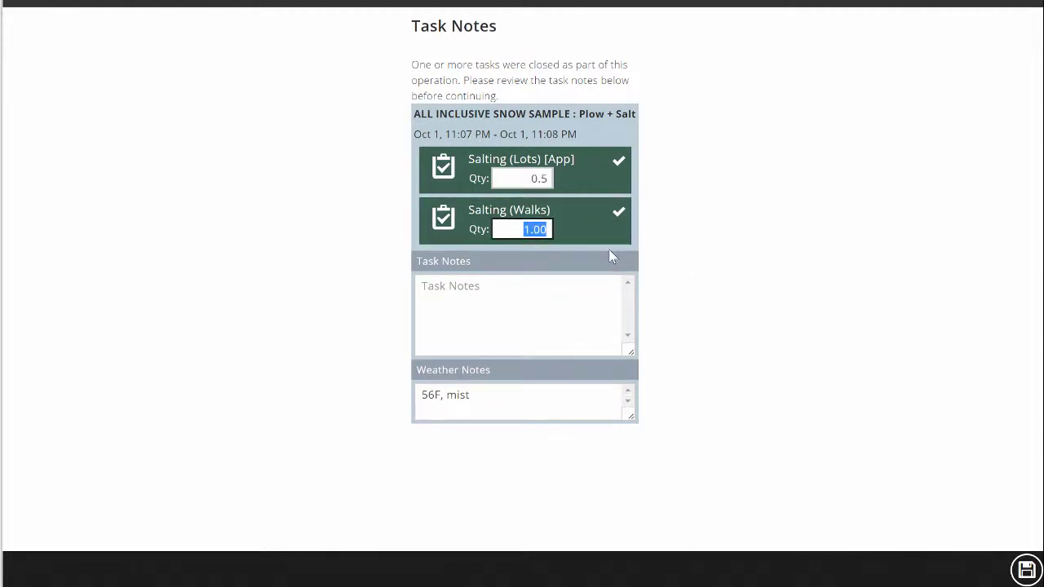
pyautogui.write('2.5')
# Step: Add the task note '2 cars in the lot' and append ', drifting' to the weather notes
pyautogui.click(598, 304)
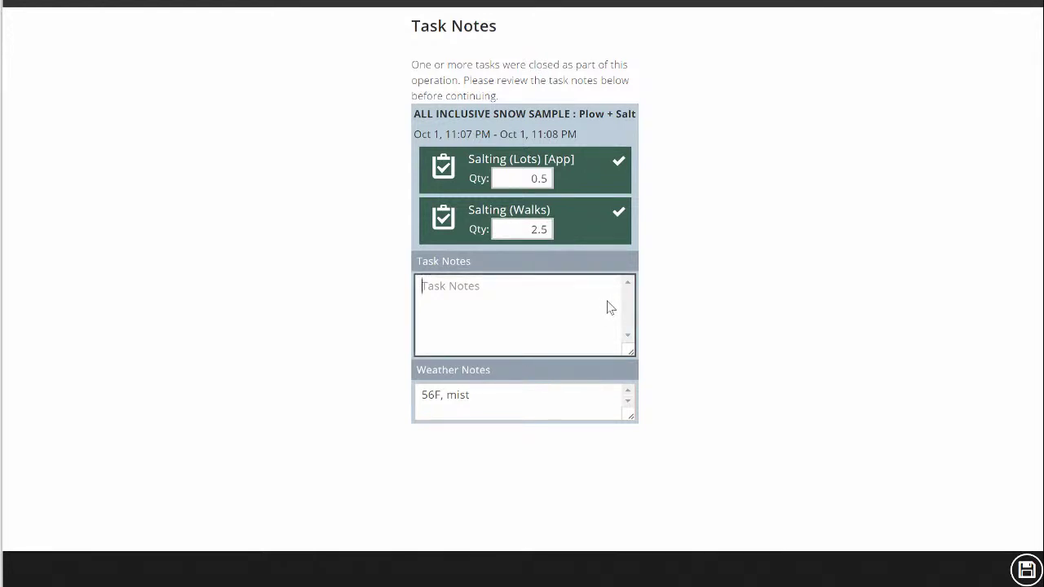
pyautogui.write('2 cars in the lot')
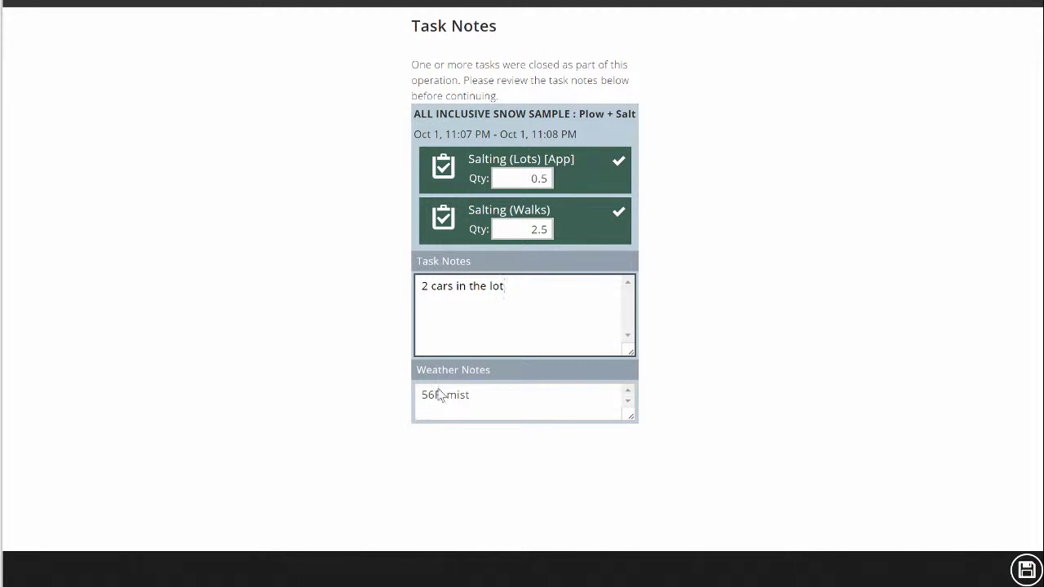
pyautogui.click(486, 399)
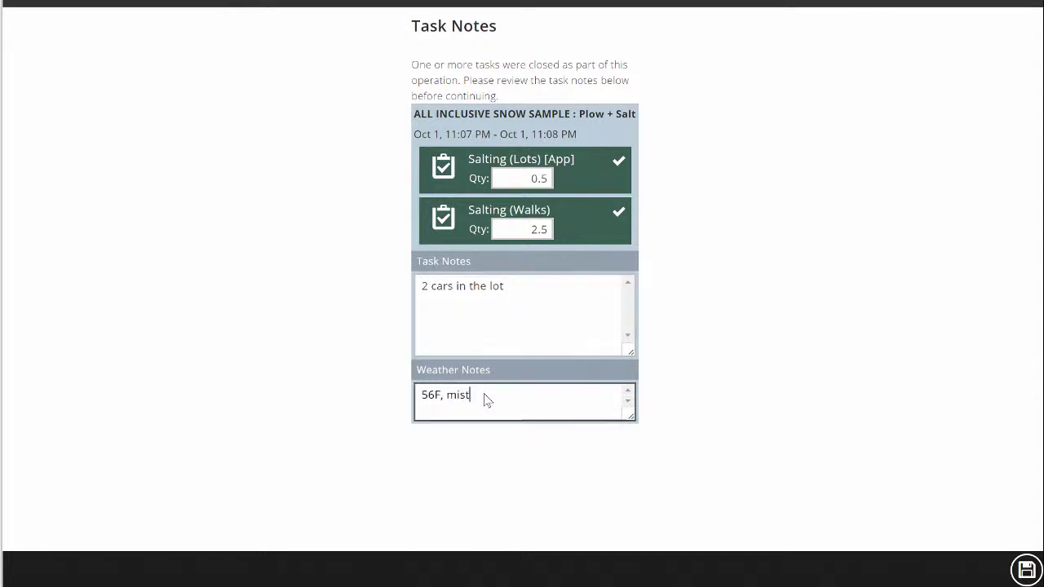
pyautogui.write(', dr')
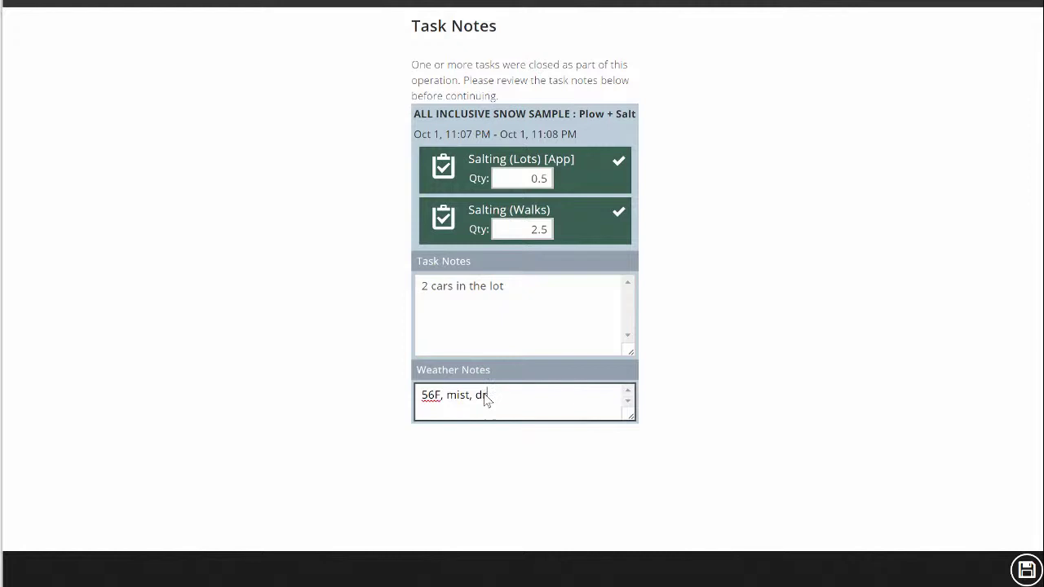
pyautogui.write('ifting')
# Step: Save the clock-out quantities and notes, then review the job's tasks and activities pages
pyautogui.click(1025, 568)
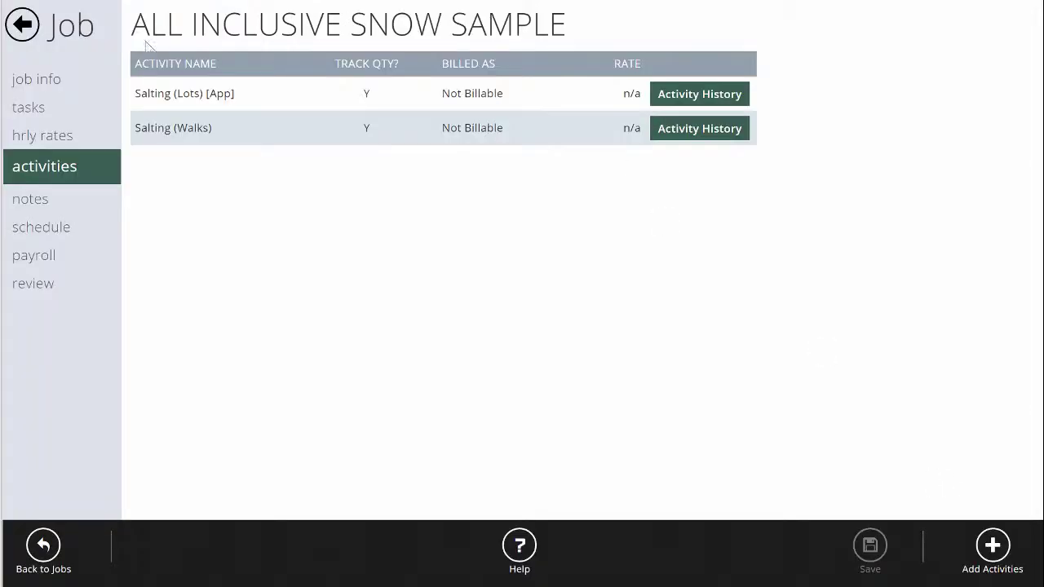
pyautogui.click(30, 107)
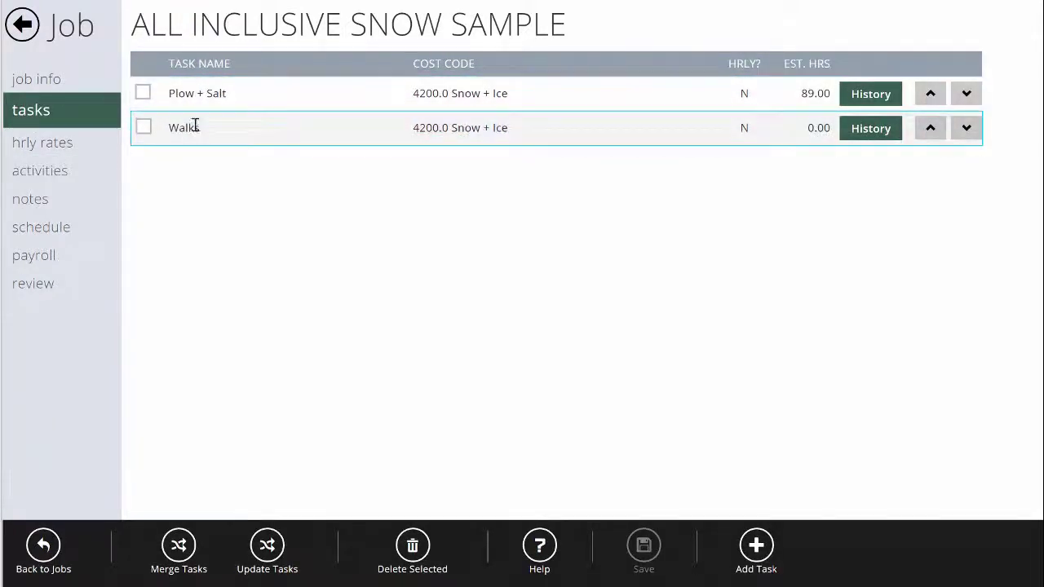
pyautogui.click(48, 178)
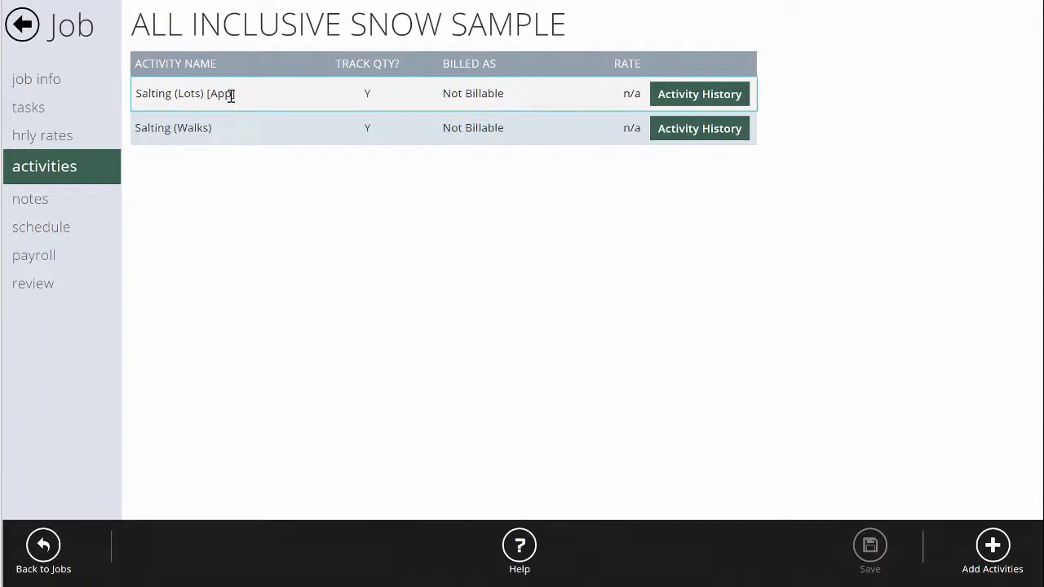